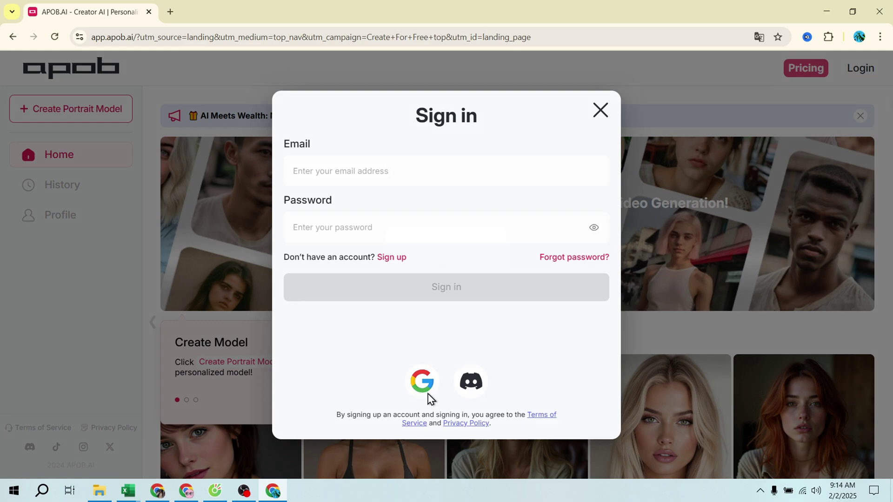
Step: Sign in with a Google account and dismiss the Create Model tour popup
click(424, 383)
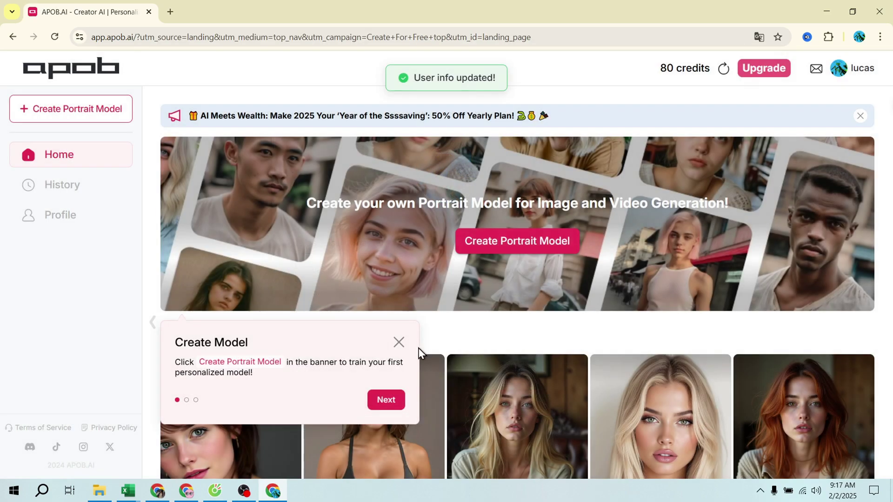
click(399, 344)
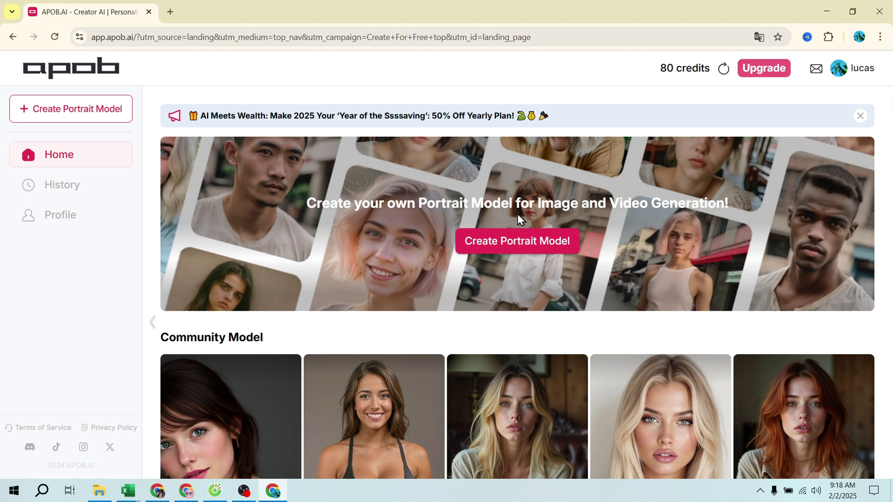
Step: Start a new portrait model in the AI influencer generator, randomize the options, and choose Woman
click(524, 241)
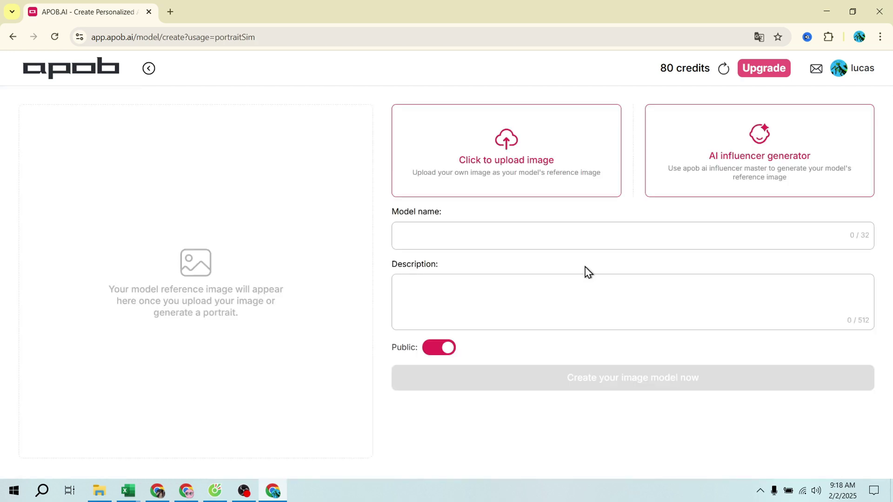
click(786, 191)
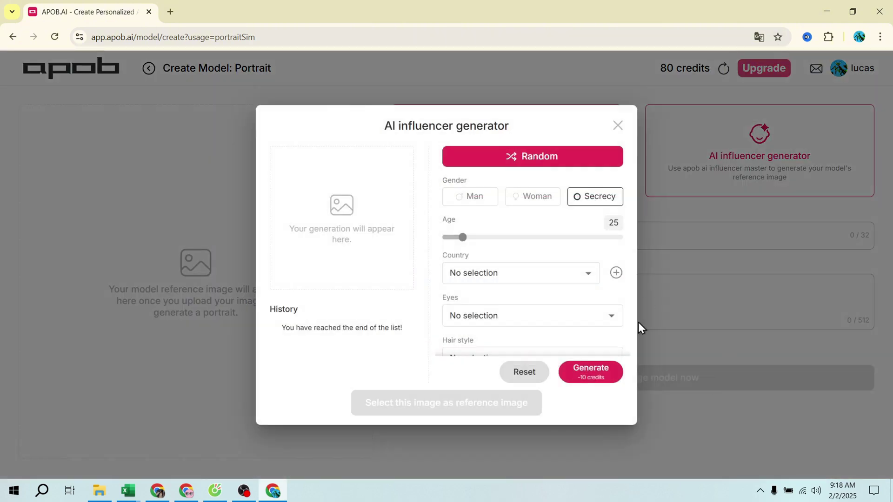
click(546, 167)
click(534, 197)
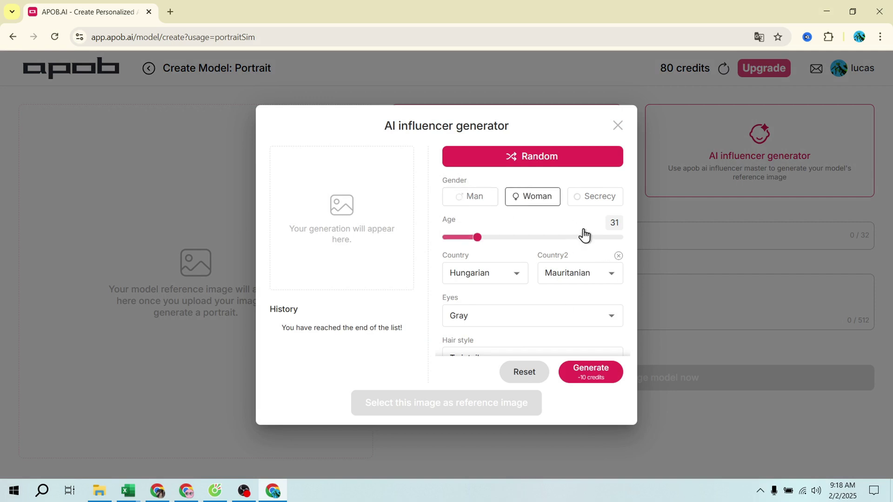
Step: Set the age to 26, the country to American, and pick a second nationality
drag(477, 238, 470, 241)
drag(477, 242, 468, 241)
click(492, 269)
scroll(494, 260, up, 20)
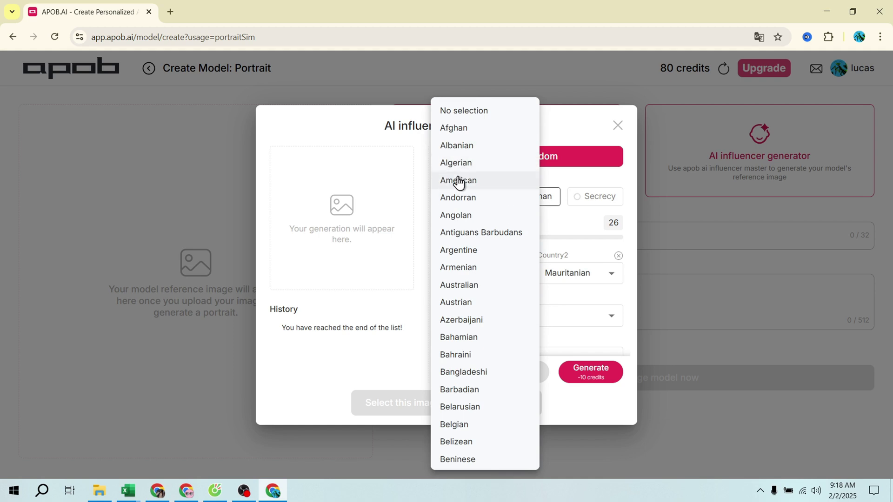
click(480, 184)
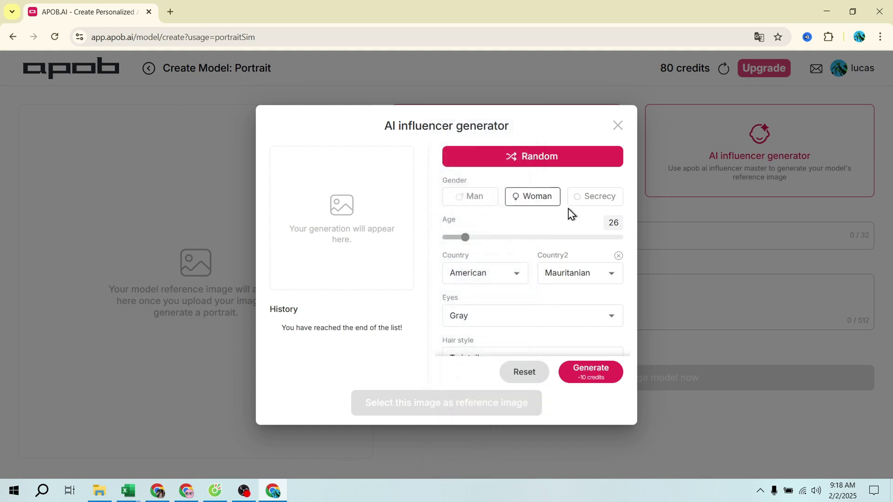
click(571, 285)
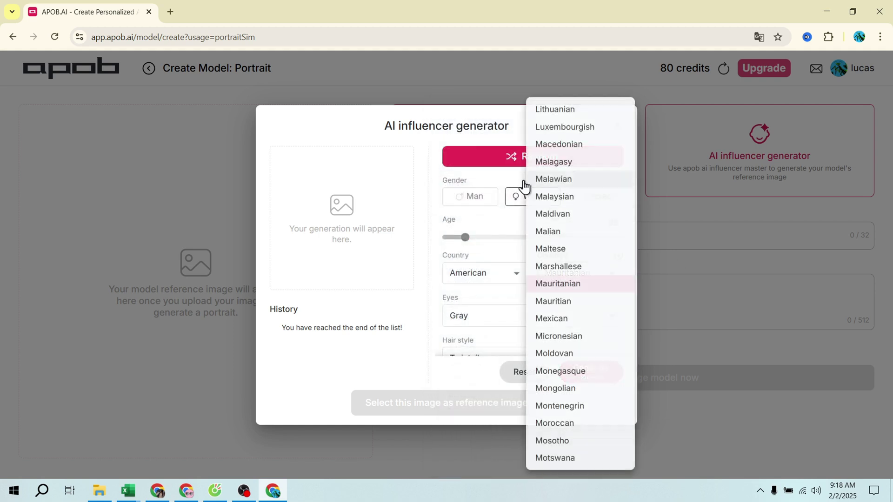
scroll(572, 321, down, 20)
click(577, 356)
Step: Choose Green eyes and a Diamond face shape, and adjust the Dimple and Beard checkboxes
click(560, 321)
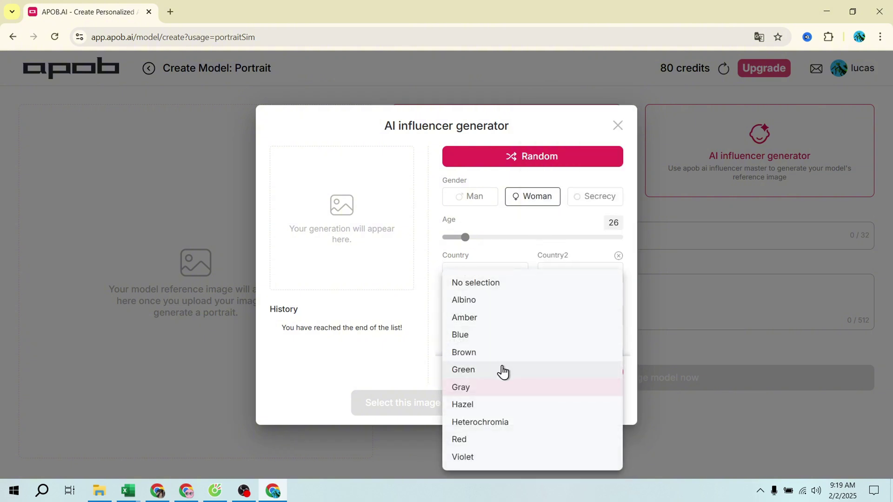
click(496, 369)
scroll(498, 299, down, 3)
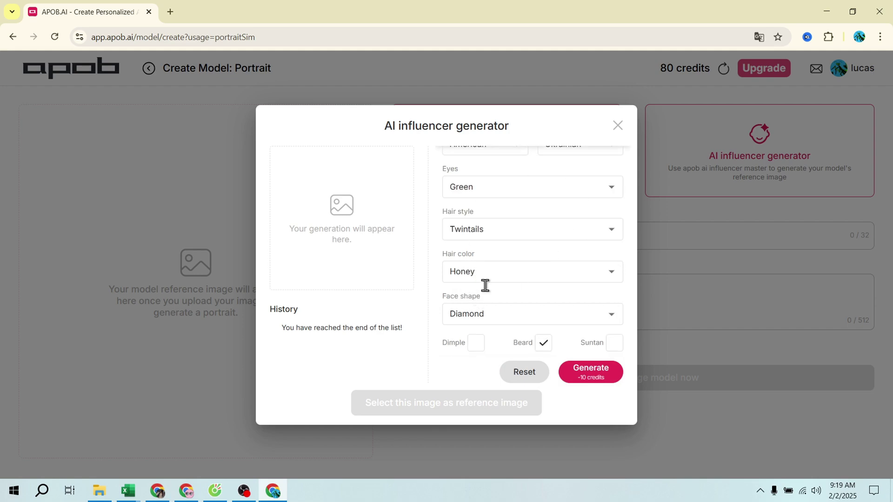
click(517, 318)
click(393, 333)
click(477, 342)
click(536, 341)
click(540, 348)
click(470, 344)
Step: Generate the portrait, use it as reference, and create model 'sarah' with a 'versatile AI virtual model' description
click(602, 377)
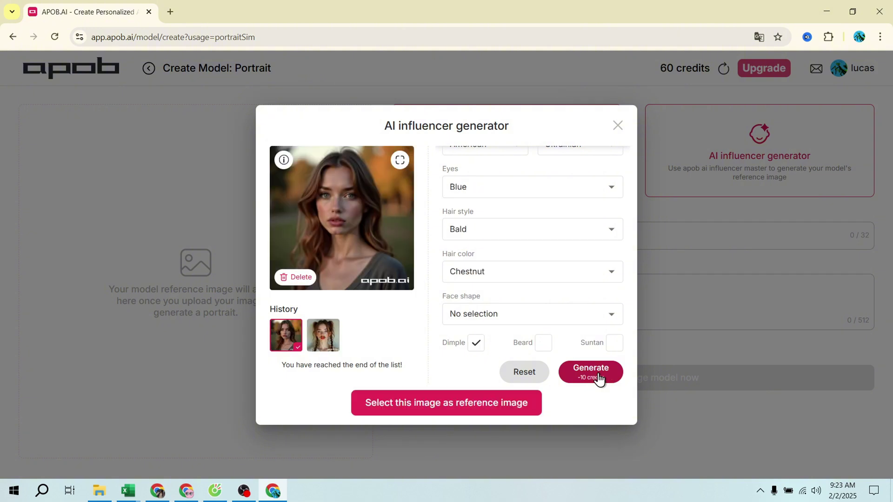
click(451, 406)
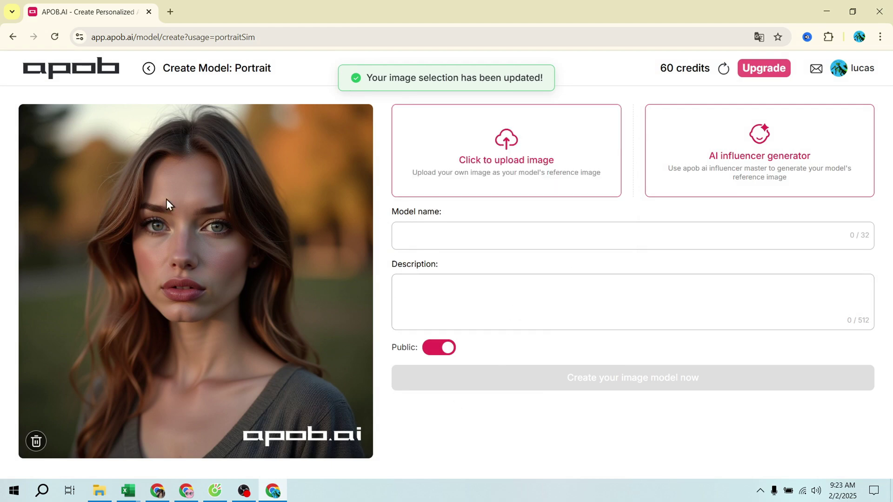
click(465, 235)
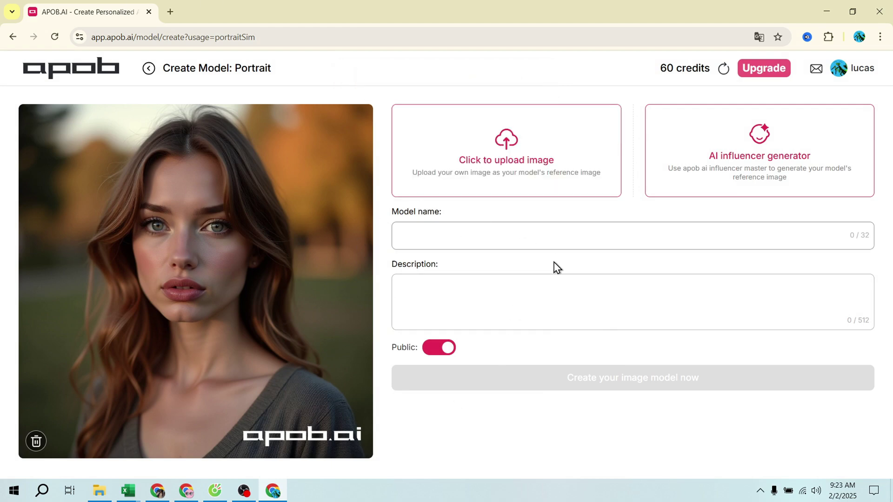
text(sarah)
key(Tab)
text(Sarah is a versatile AI virtual model with a natural charm and modern elegance.)
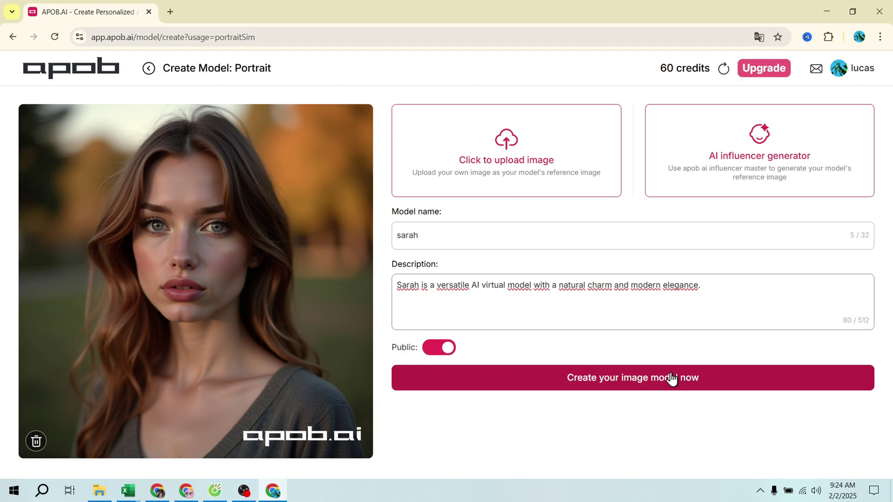
click(671, 379)
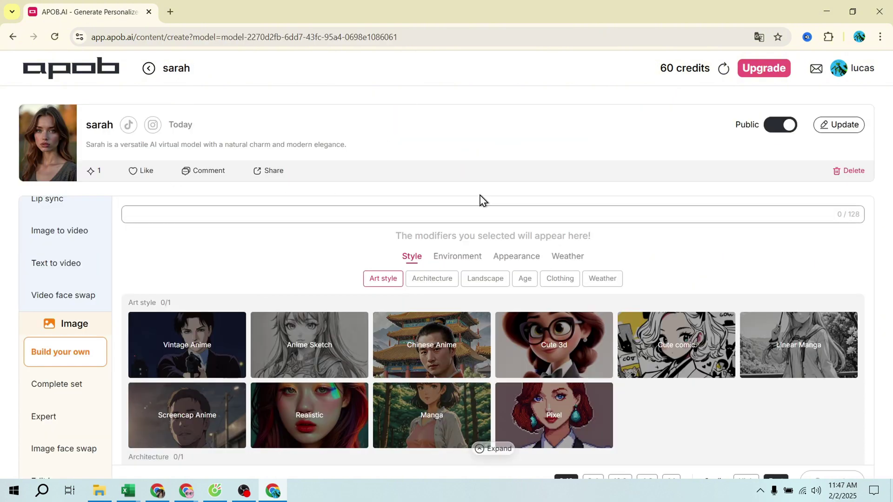
Step: Generate sarah images with the Realistic, Private Jet, Middle, Business casual and Sunny day modifiers
scroll(450, 275, down, 2)
scroll(654, 265, down, 8)
scroll(509, 293, up, 3)
scroll(506, 290, down, 3)
scroll(506, 291, up, 4)
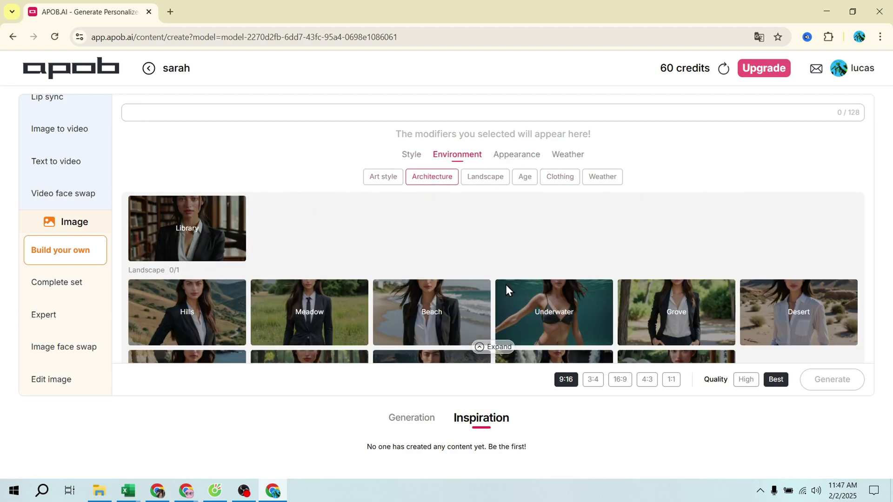
scroll(506, 288, down, 4)
scroll(603, 279, down, 3)
scroll(600, 277, up, 7)
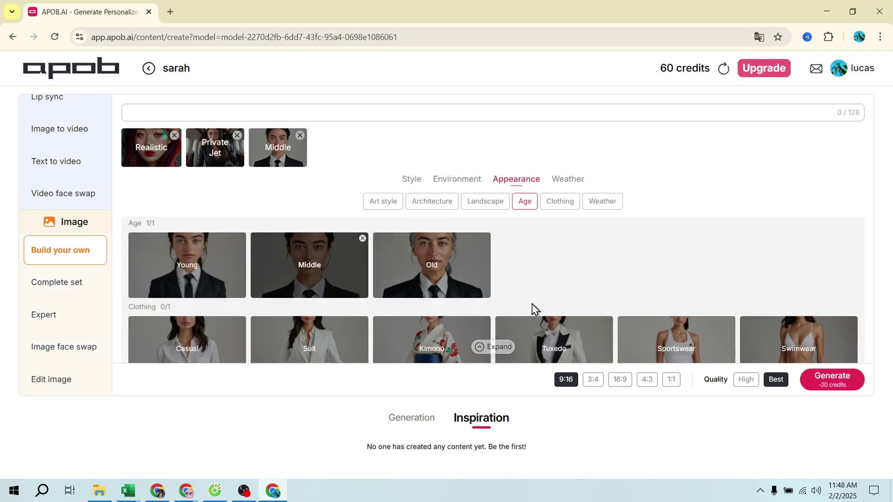
scroll(532, 309, down, 3)
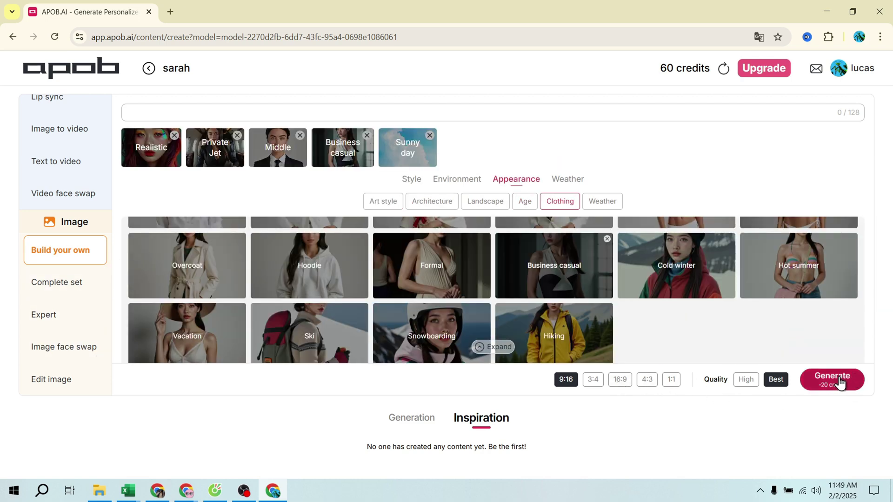
click(844, 378)
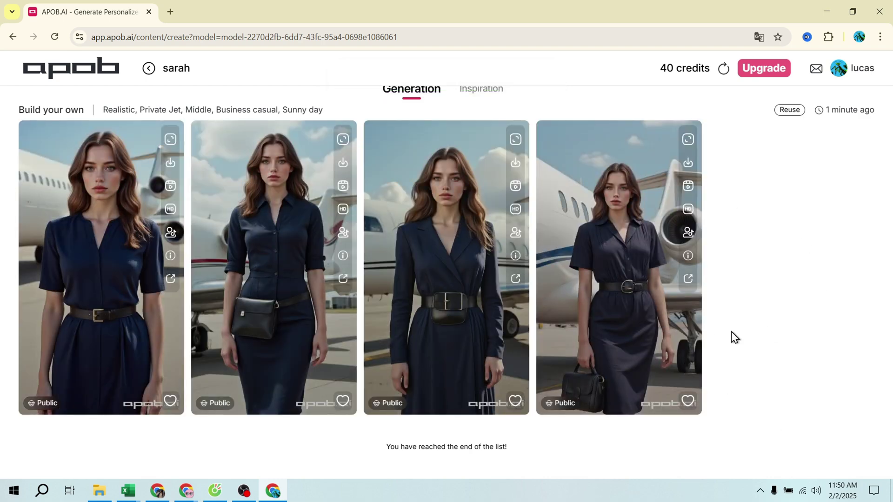
Step: Preview the first generated image, close it, and switch to Image to video
click(146, 197)
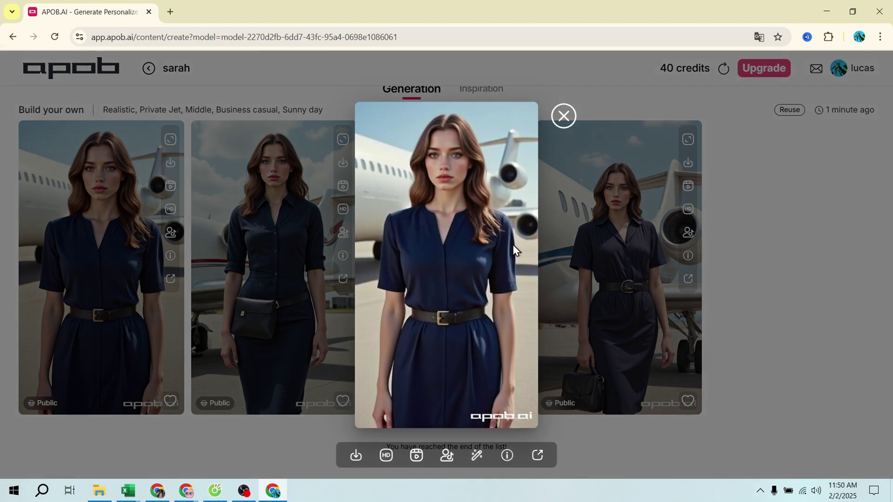
click(600, 270)
scroll(607, 315, up, 10)
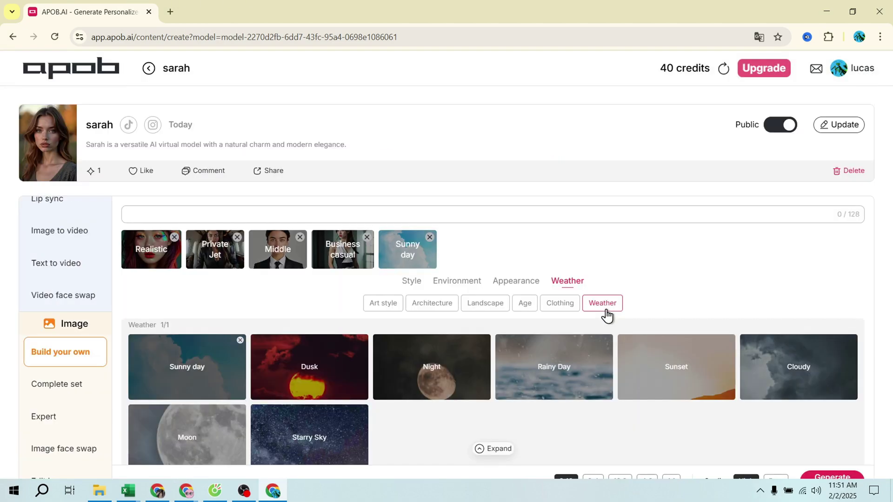
scroll(255, 342, up, 3)
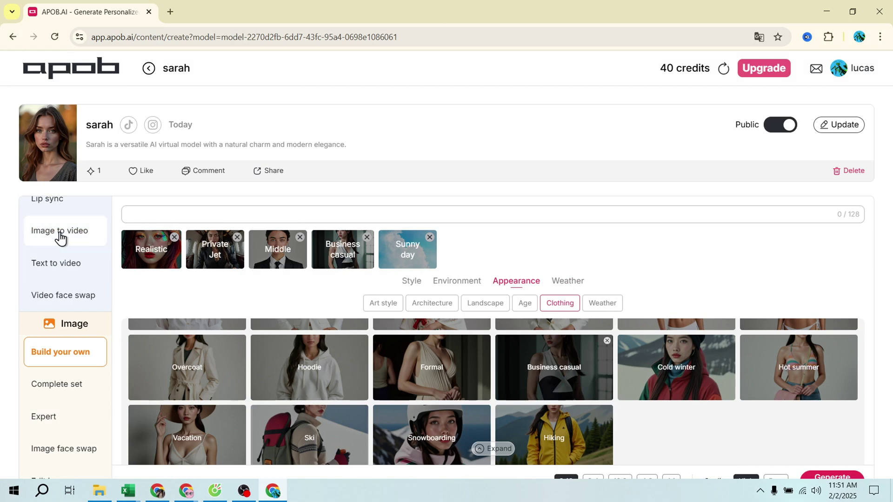
click(60, 238)
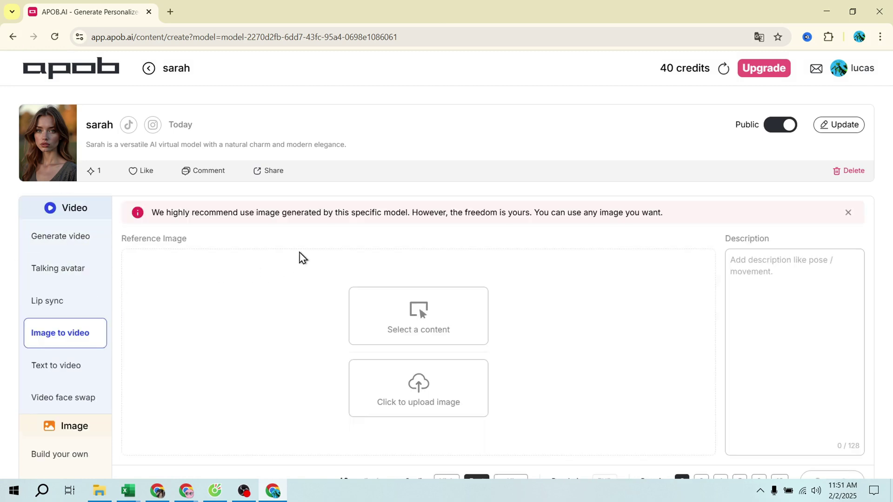
Step: Pick one of sarah's private-jet images, generate the 2-second video clip, and preview it
scroll(419, 307, down, 3)
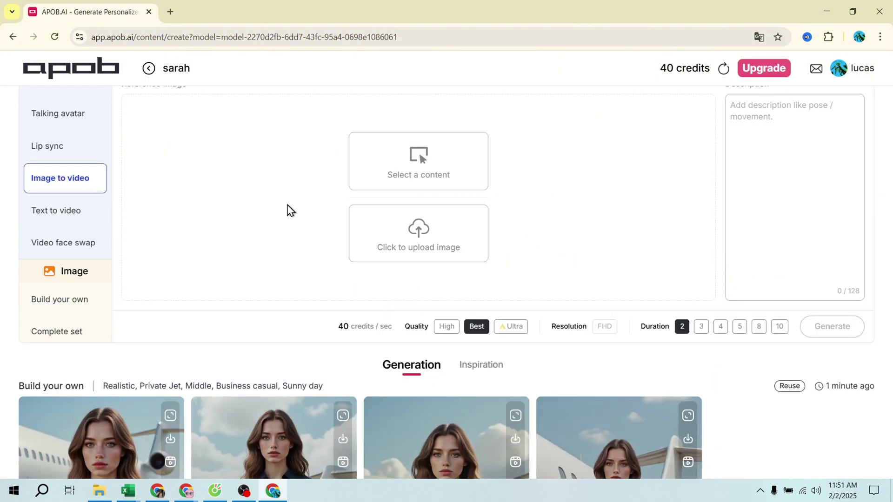
scroll(560, 270, up, 3)
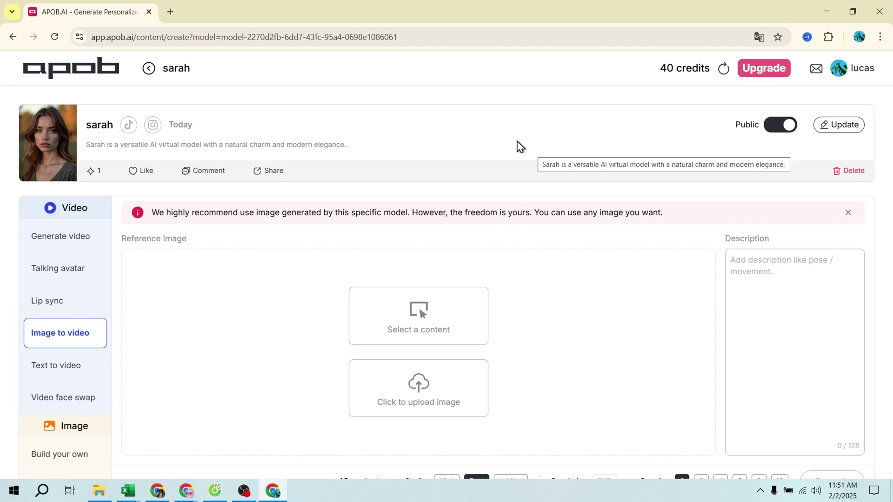
click(452, 320)
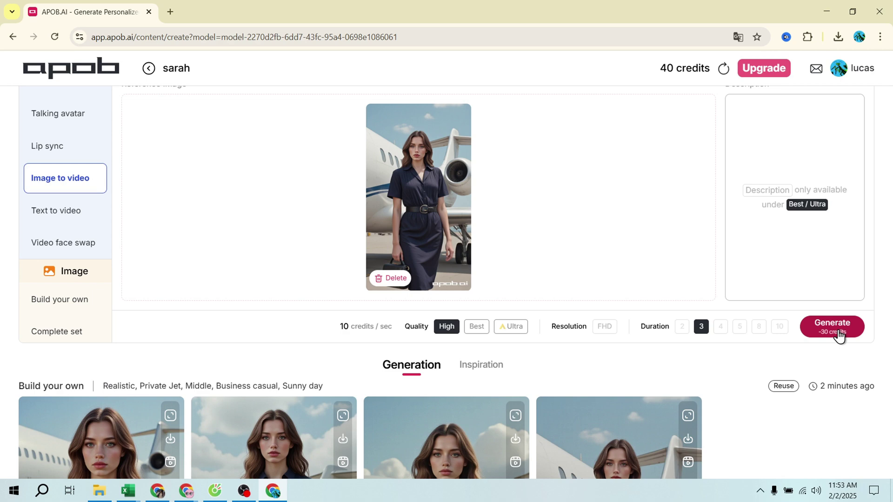
click(839, 331)
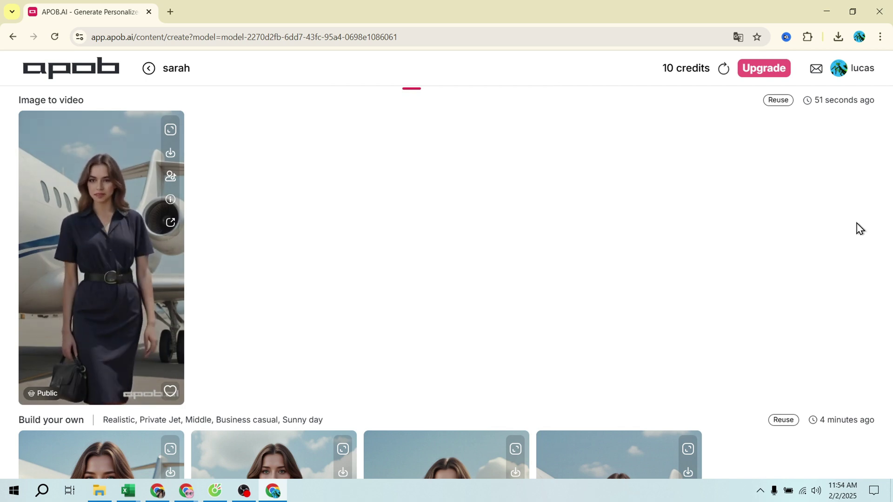
click(107, 278)
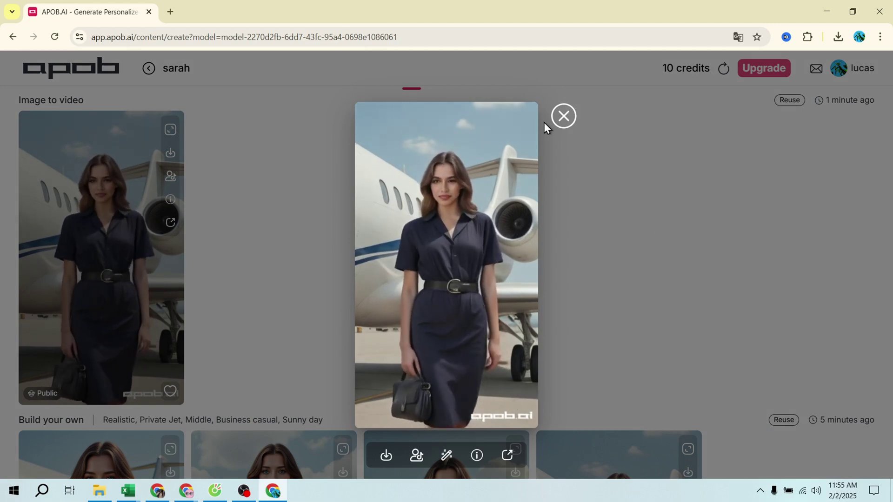
click(564, 117)
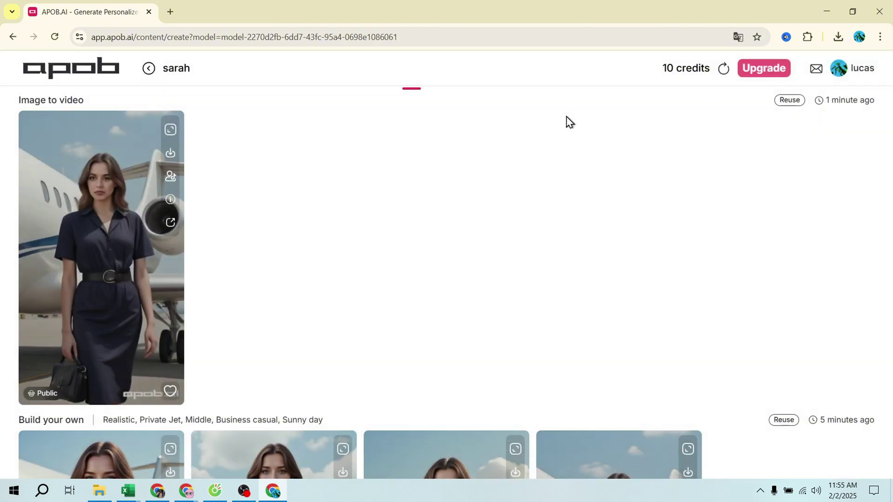